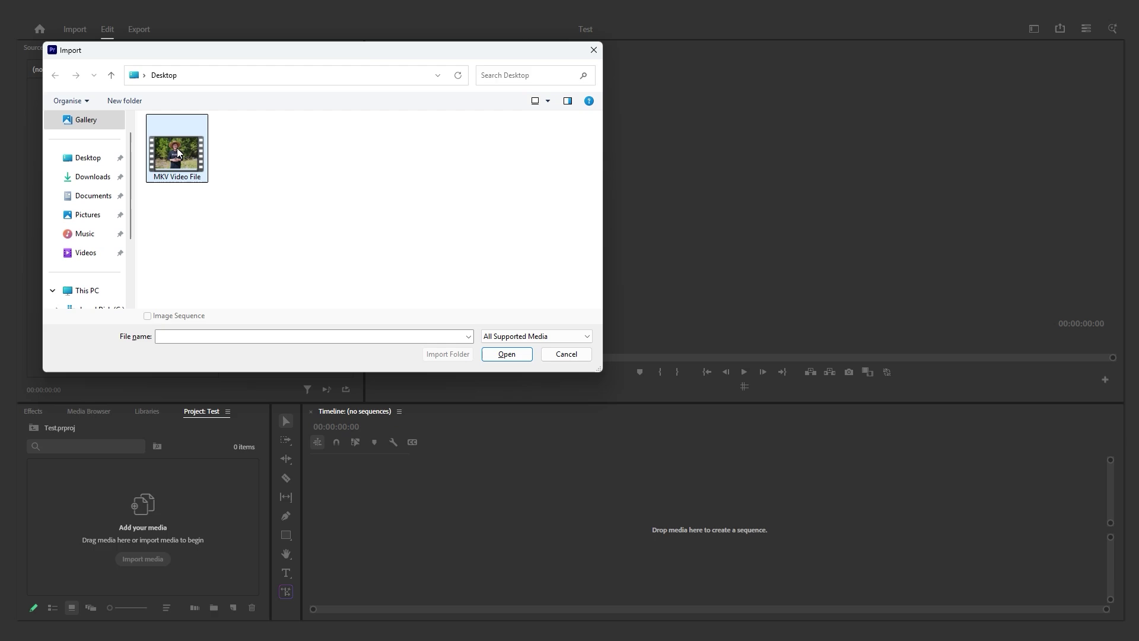
# Import the MKV video file from the Desktop into the Test project
pyautogui.doubleClick(177, 153)
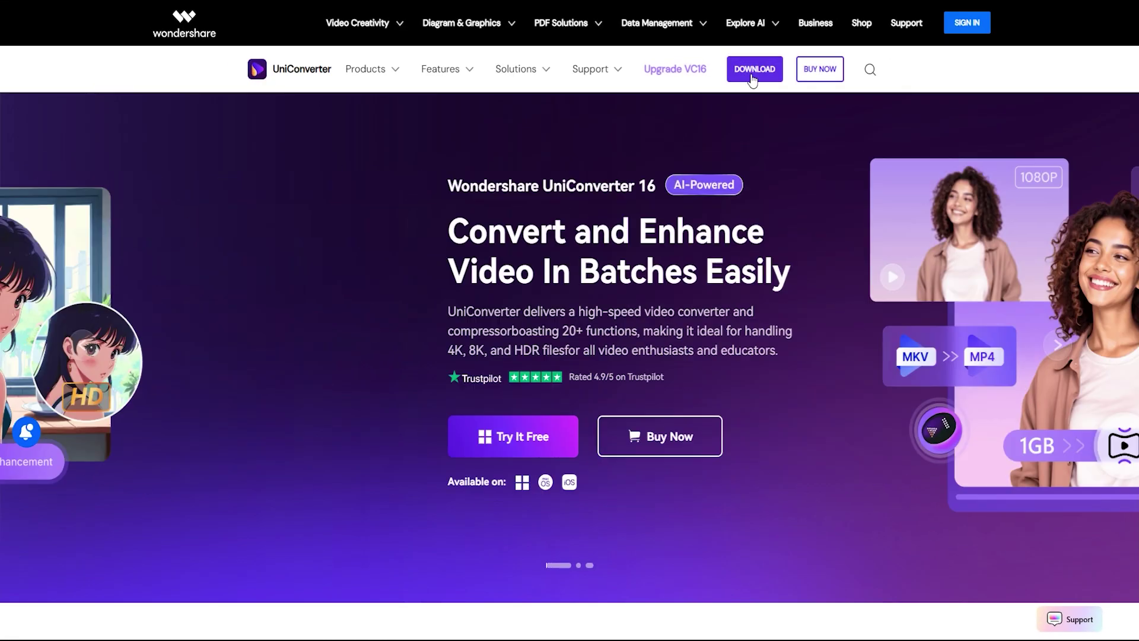
# Download the UniConverter installer with Try It Free
pyautogui.click(754, 70)
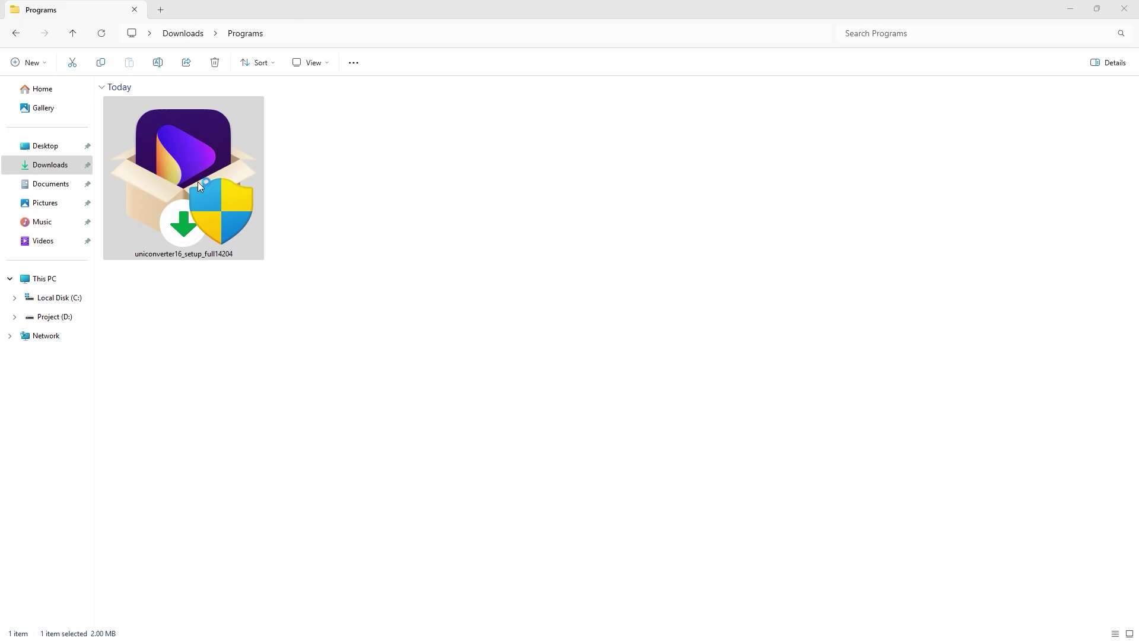
# Run uniconverter16_setup_full14204 from Downloads and install Wondershare UniConverter
pyautogui.doubleClick(197, 181)
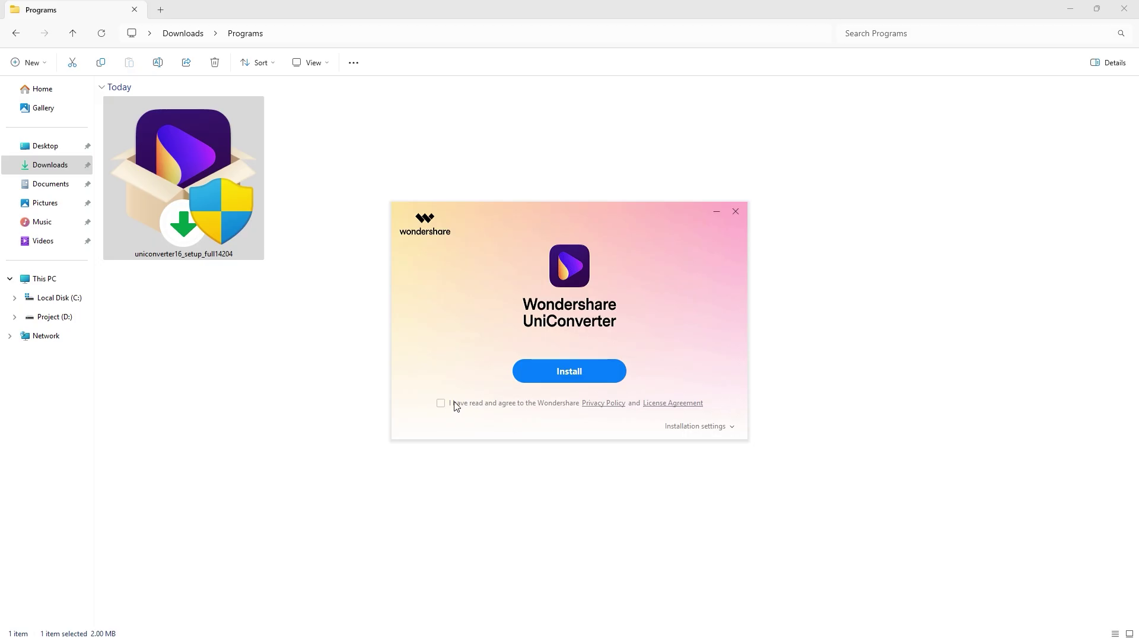
pyautogui.click(591, 375)
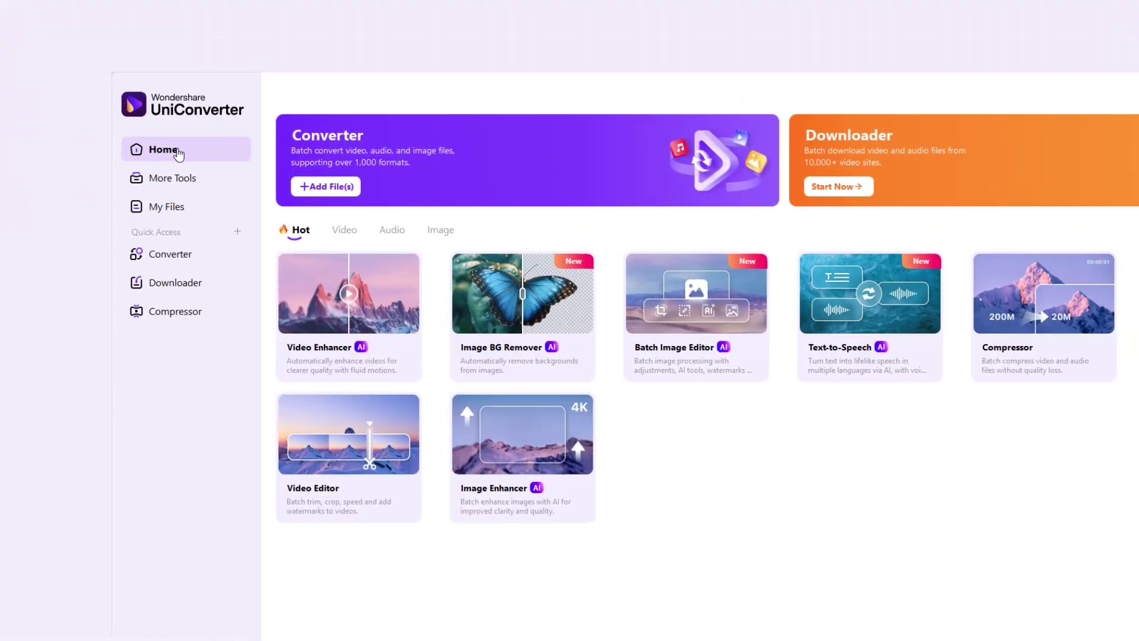
# Browse the More Tools Video, Audio and Image categories, then search tools for 'video'
pyautogui.click(169, 179)
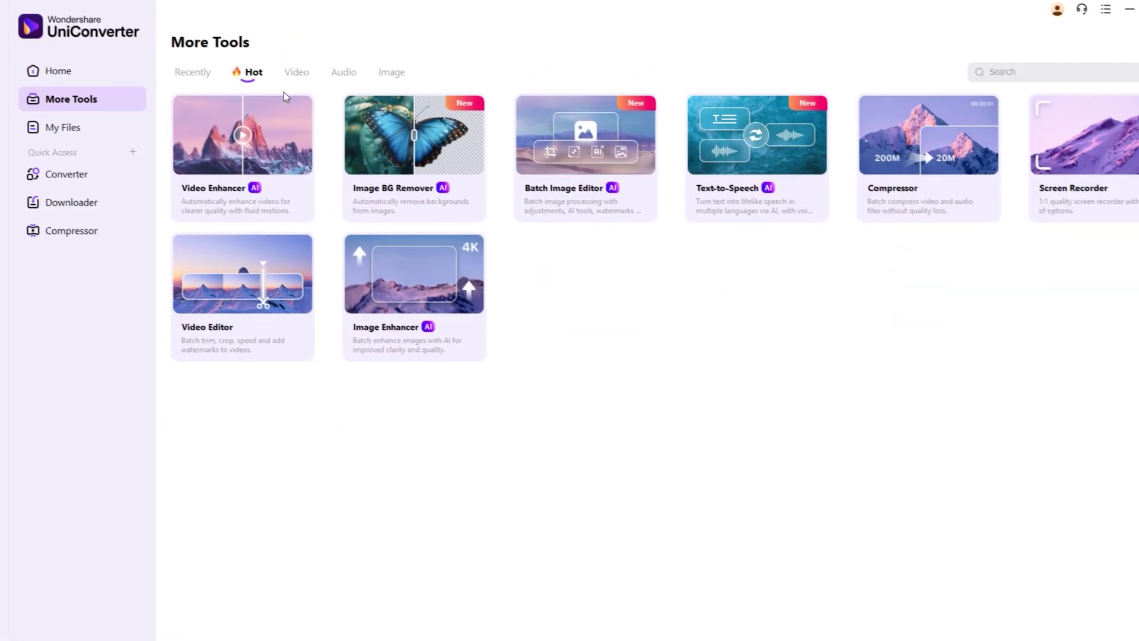
pyautogui.click(403, 129)
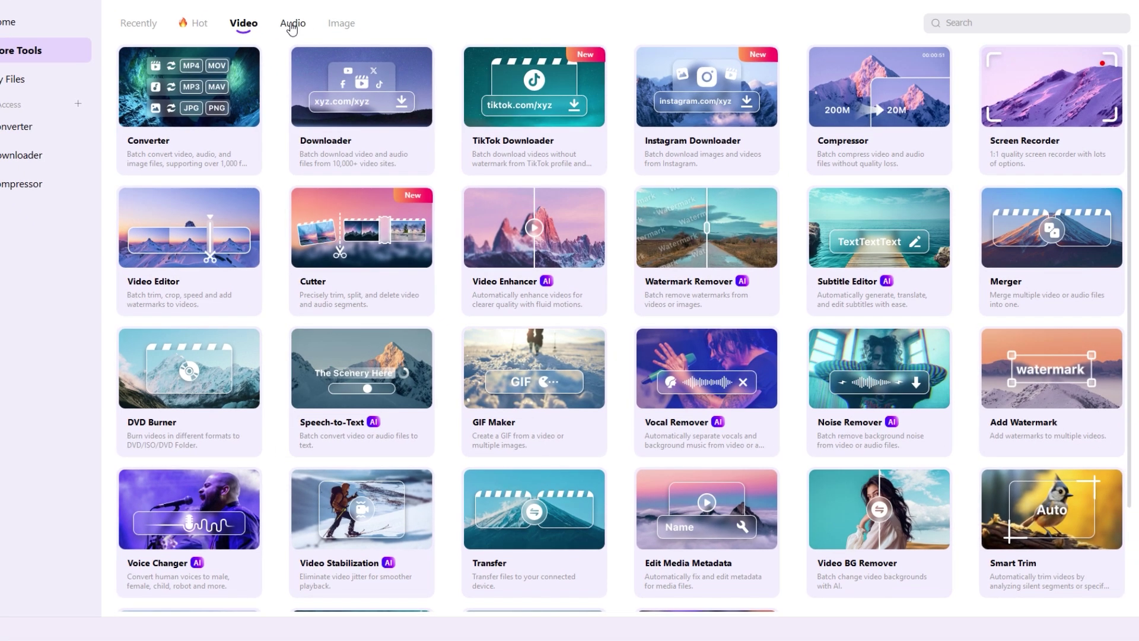
pyautogui.click(292, 25)
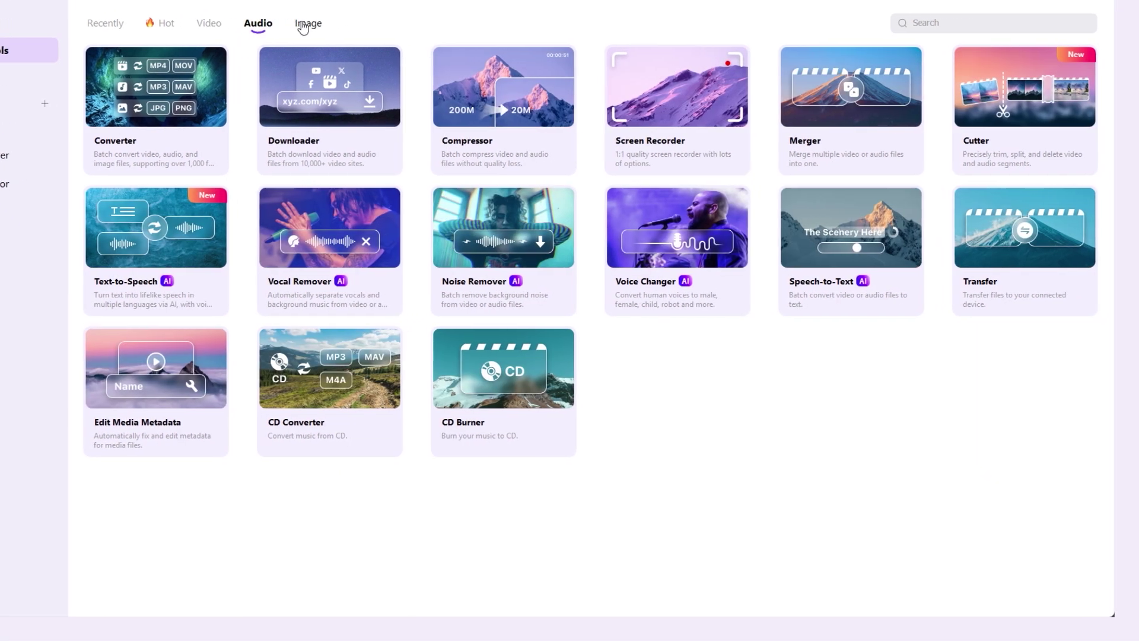
pyautogui.click(341, 24)
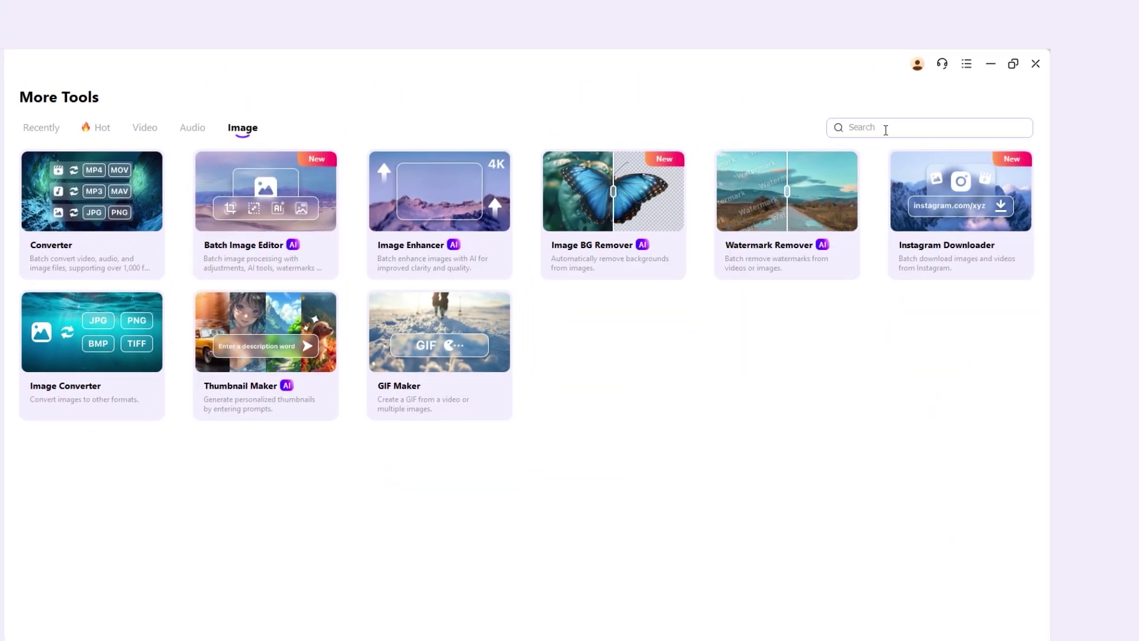
pyautogui.click(922, 60)
pyautogui.write('vid')
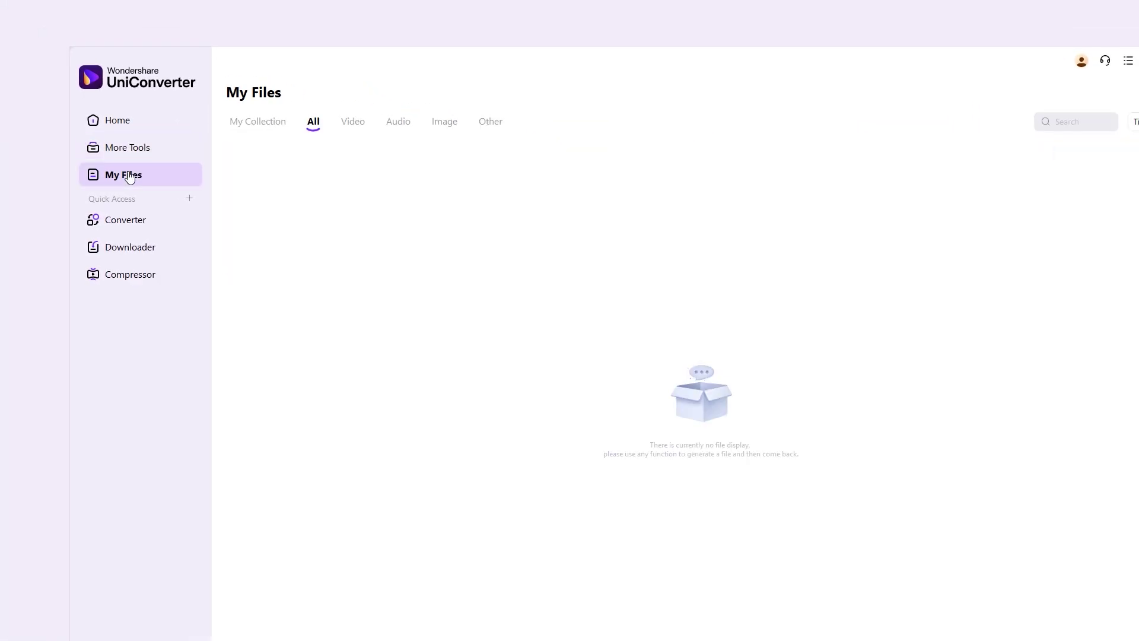
# Visit the empty Converter and Compressor pages from Quick Access
pyautogui.click(125, 221)
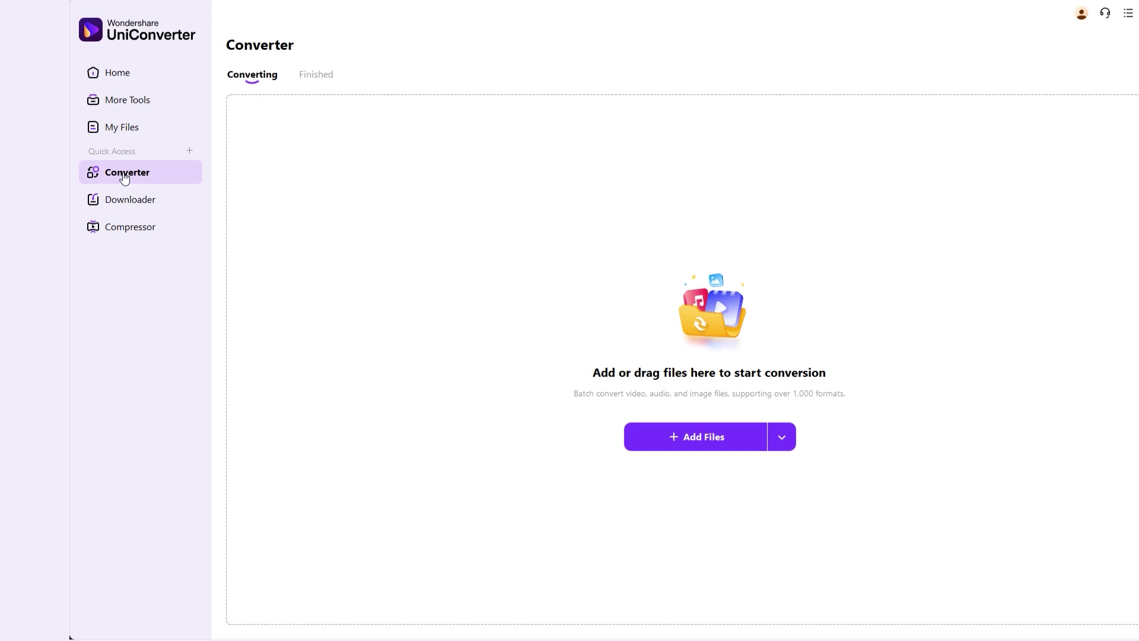
pyautogui.click(127, 229)
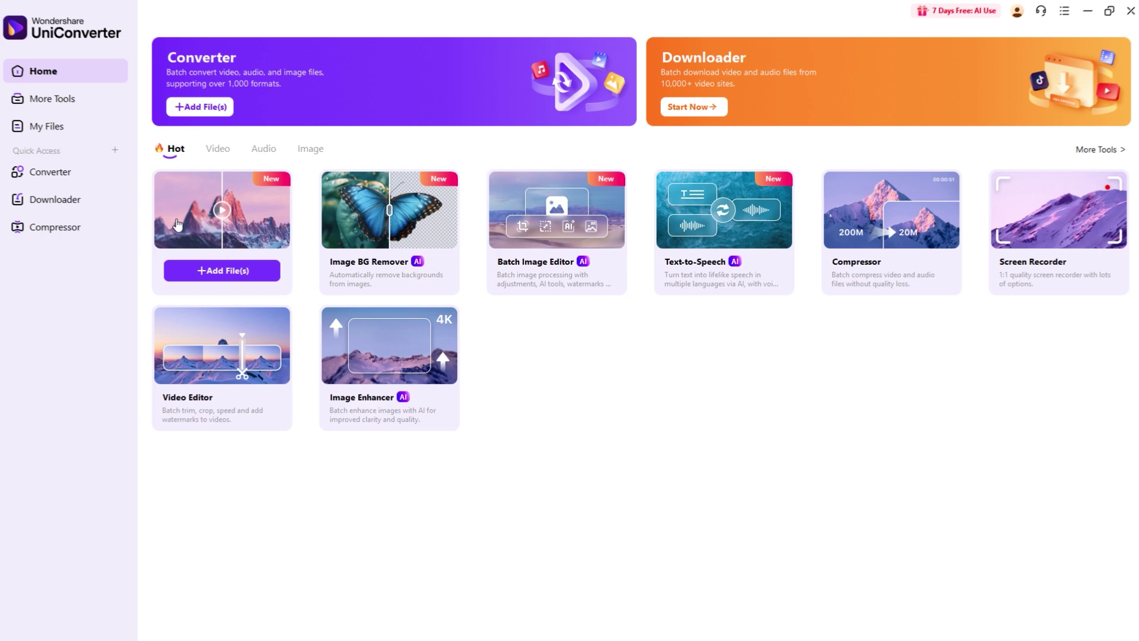
# Open the AI Video Enhancer and view the preview of each of its five AI models
pyautogui.click(182, 225)
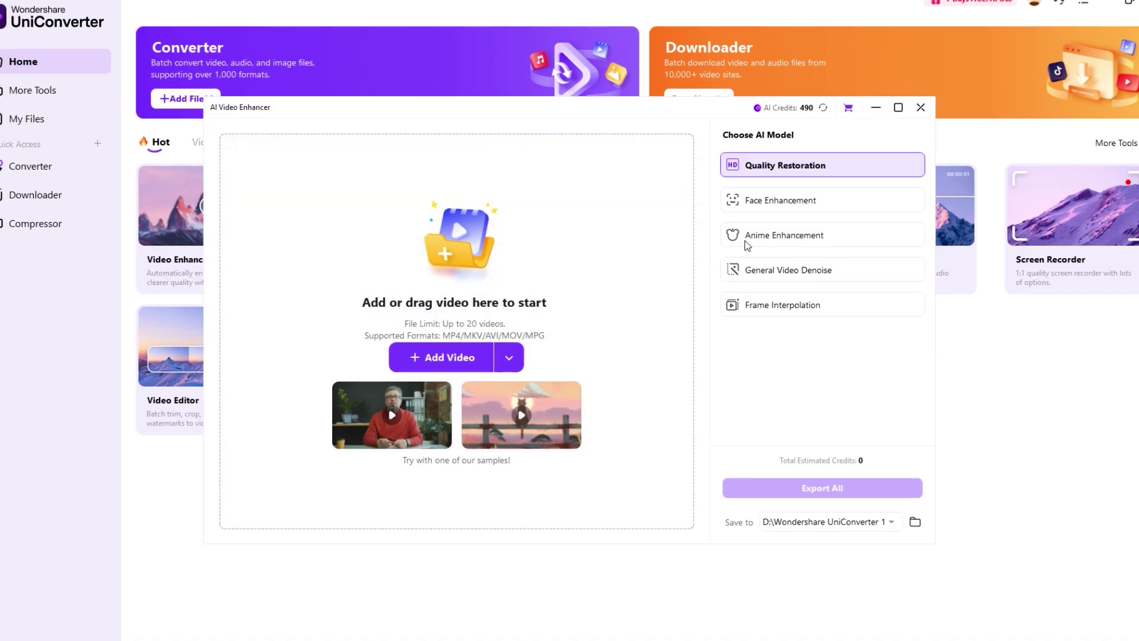
pyautogui.moveTo(820, 169)
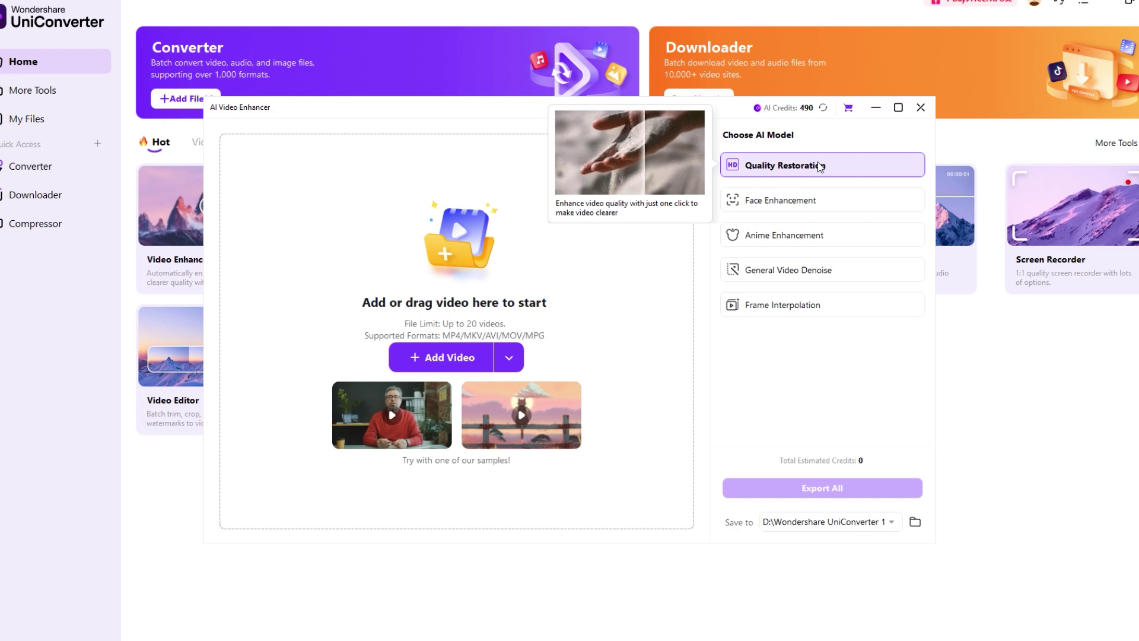
pyautogui.moveTo(808, 202)
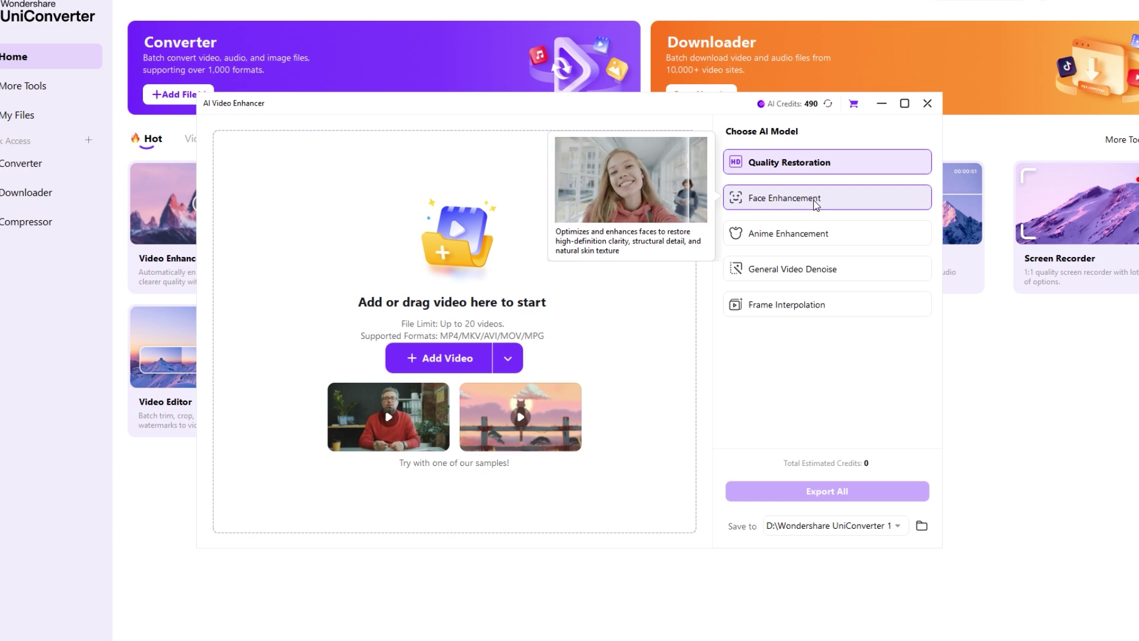
pyautogui.moveTo(806, 233)
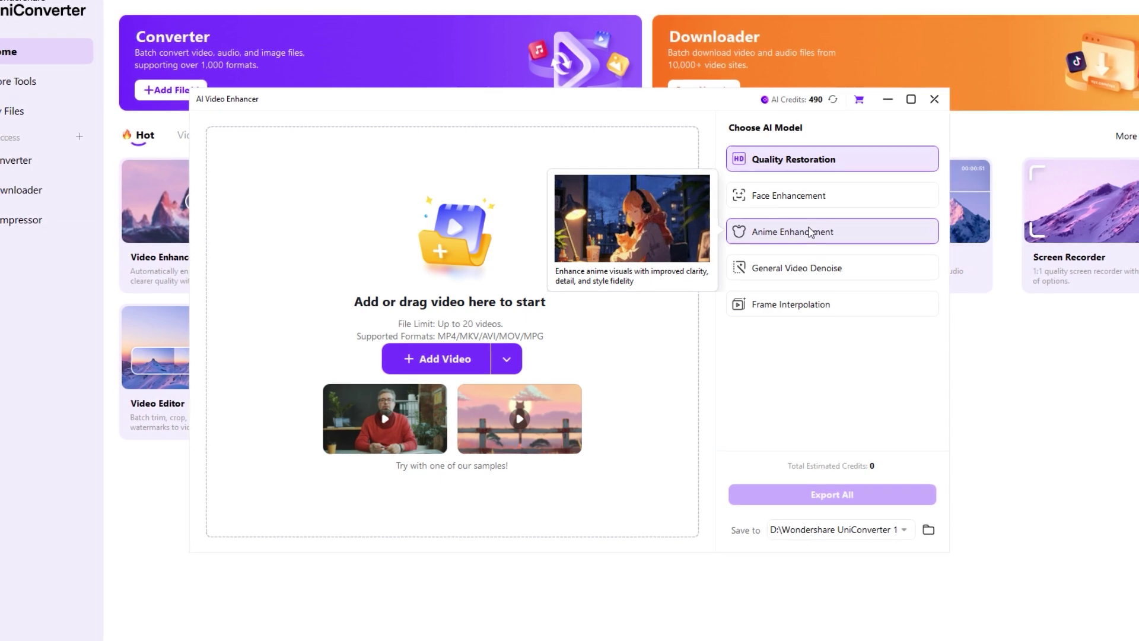
pyautogui.moveTo(798, 267)
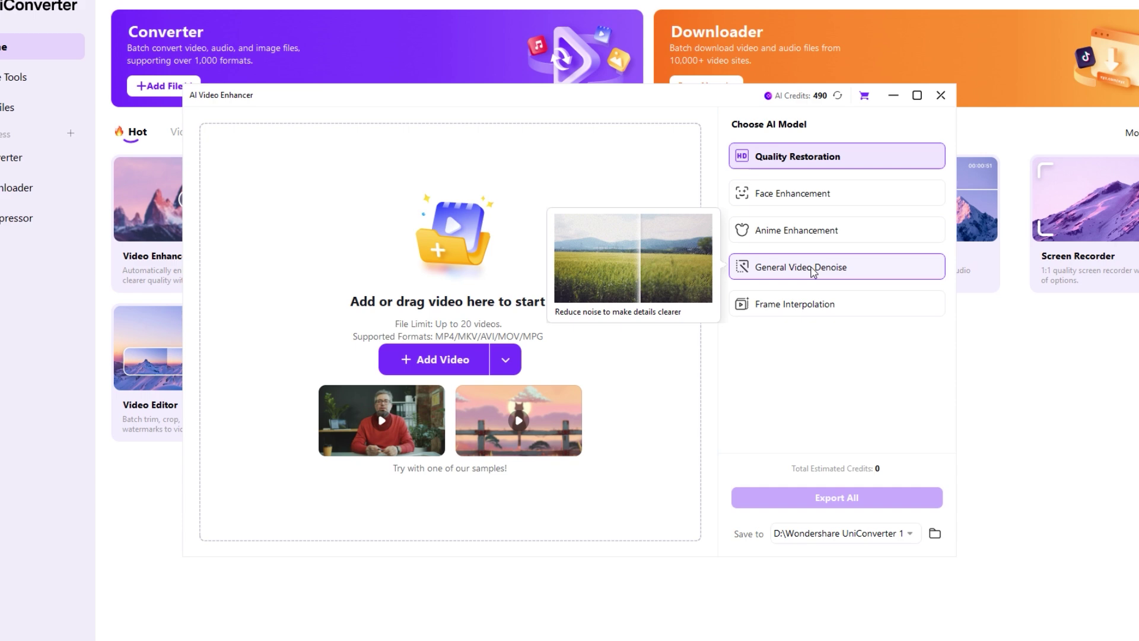
pyautogui.moveTo(812, 305)
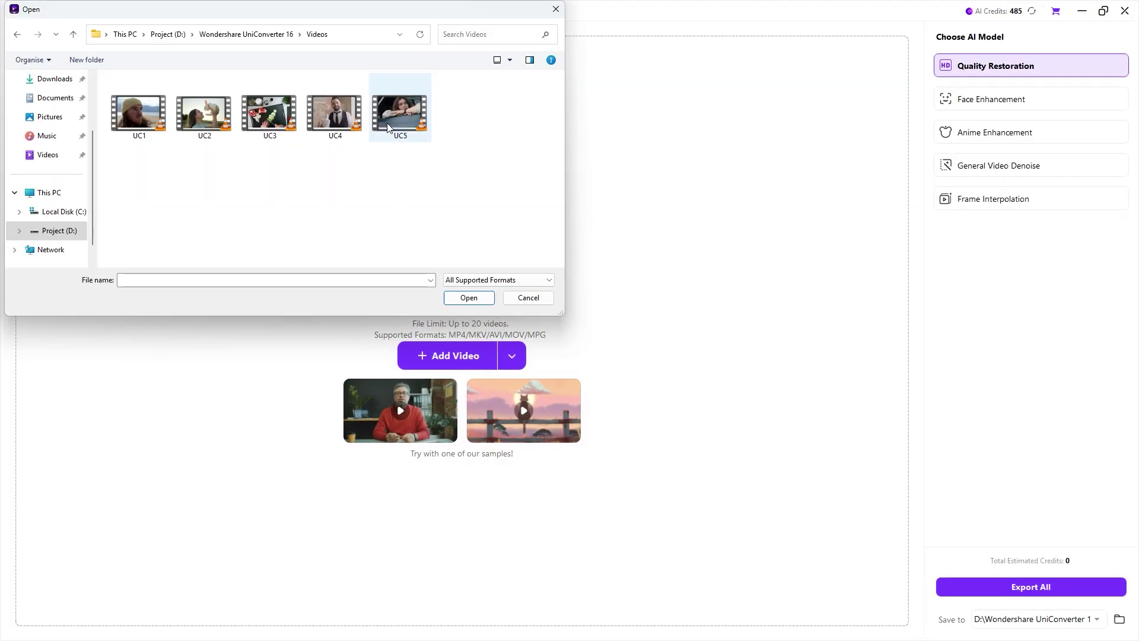
# Load UC5.mp4 into the AI Video Enhancer with Quality Restoration
pyautogui.doubleClick(398, 109)
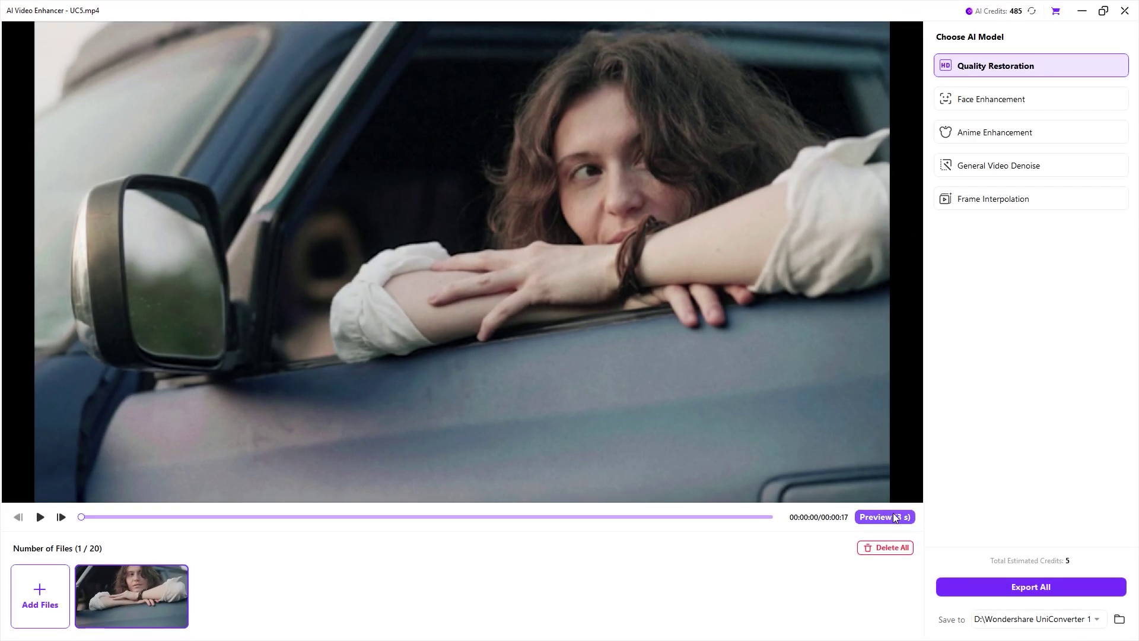
# Preview UC5's original beside its Quality Restoration result, zooming in on the face and hands
pyautogui.click(885, 518)
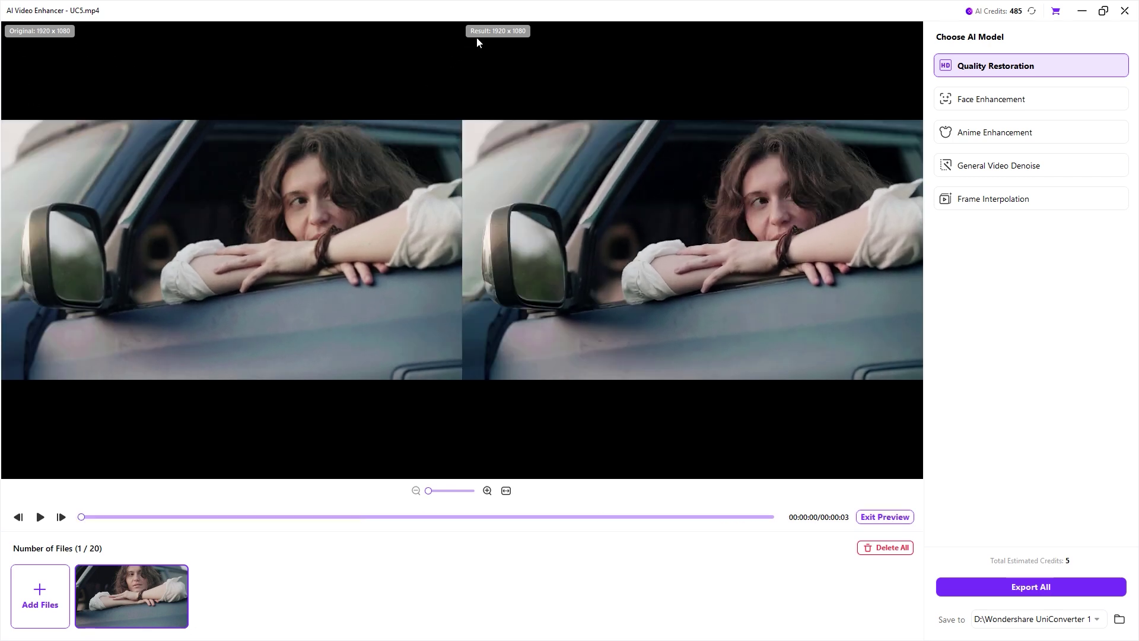
pyautogui.scroll(2, 300, 216)
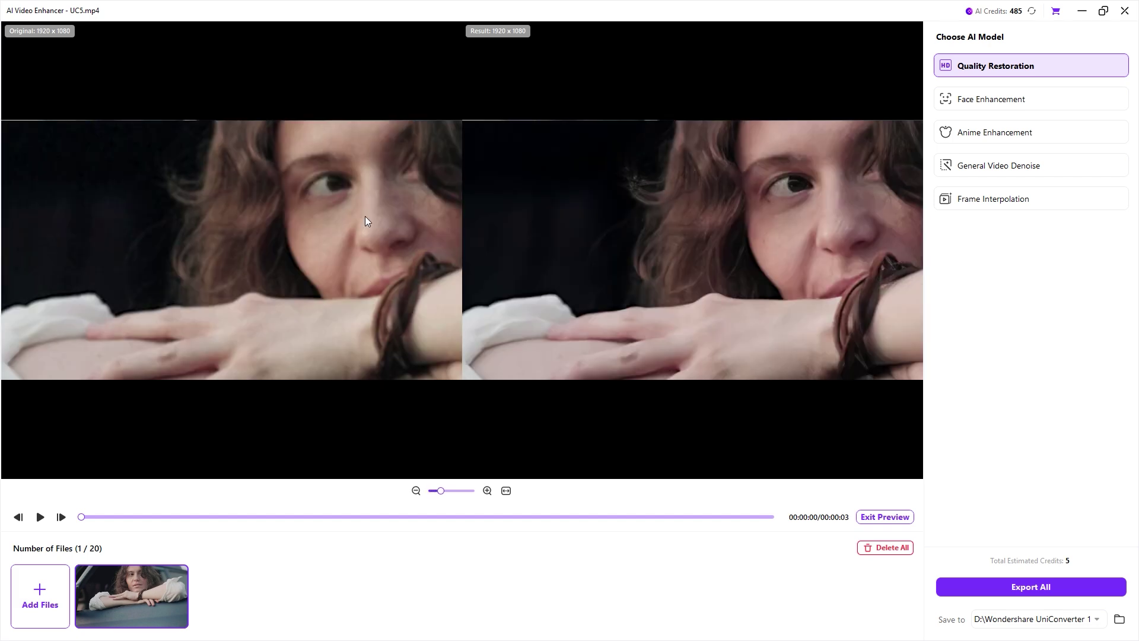
pyautogui.moveTo(365, 217); pyautogui.dragTo(152, 246)
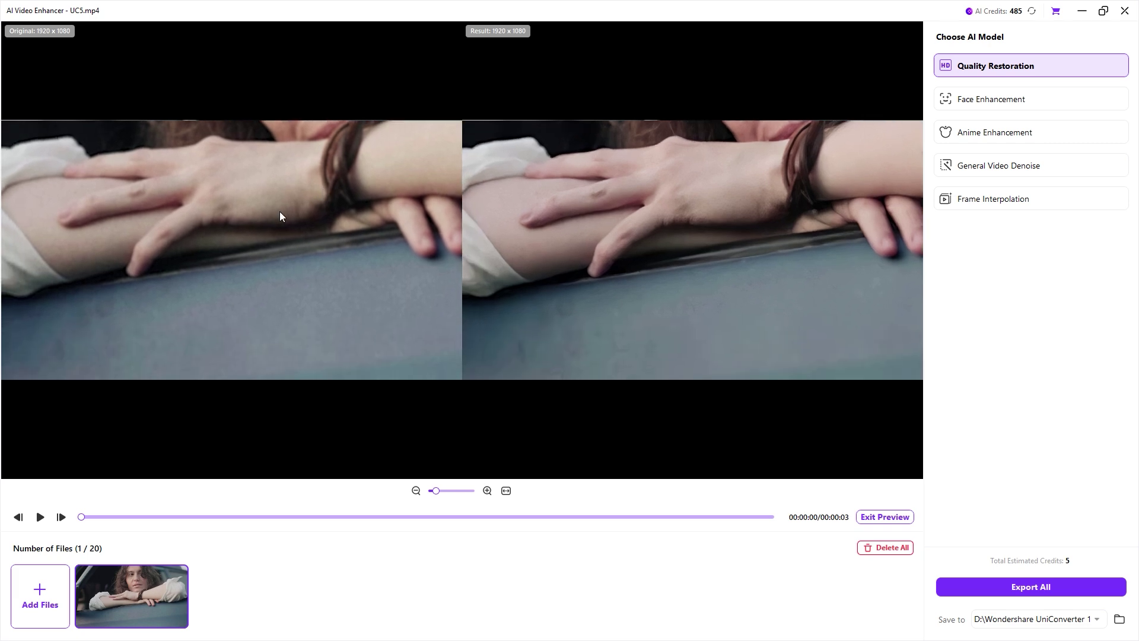
pyautogui.scroll(-1, 470, 186)
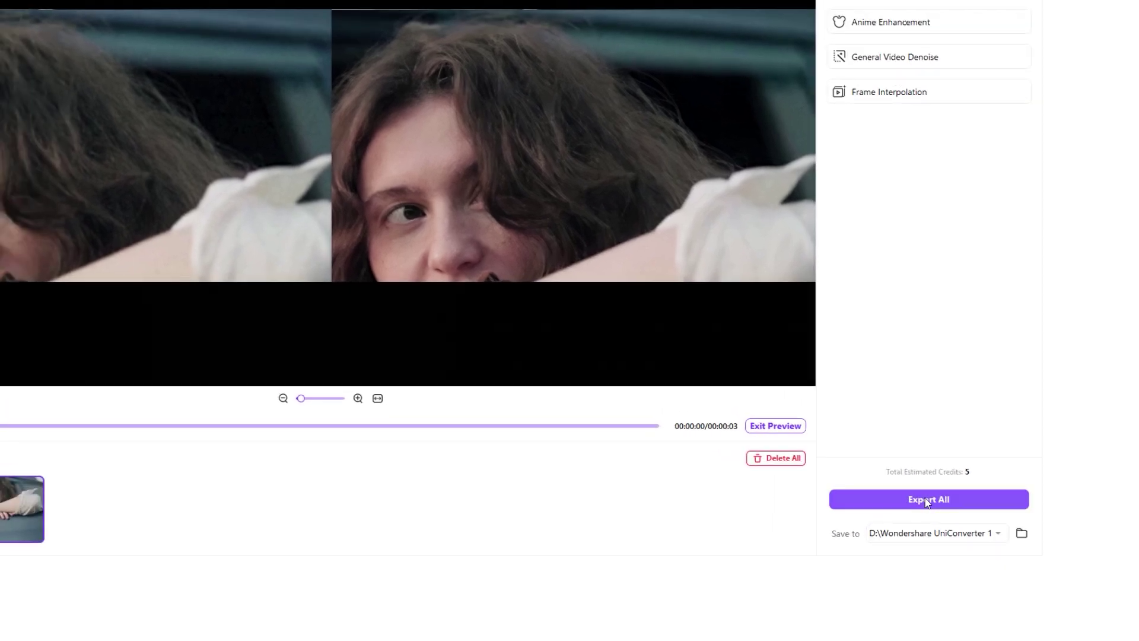
# Export the quality-restored UC5 clip and open its AI Video Enhance output folder
pyautogui.click(927, 500)
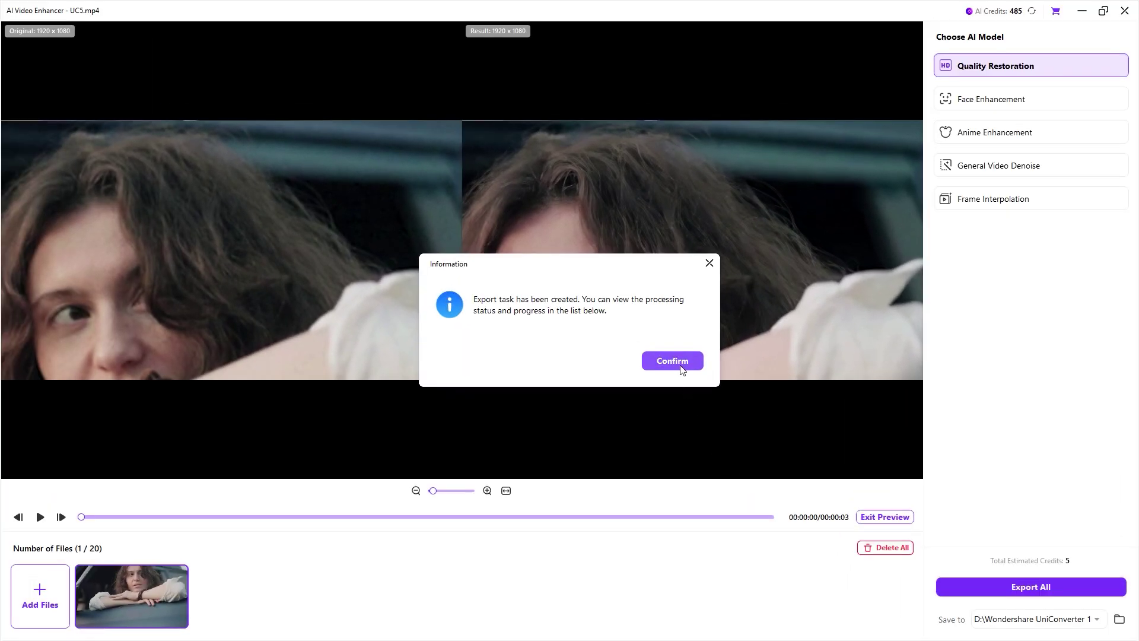
pyautogui.click(672, 362)
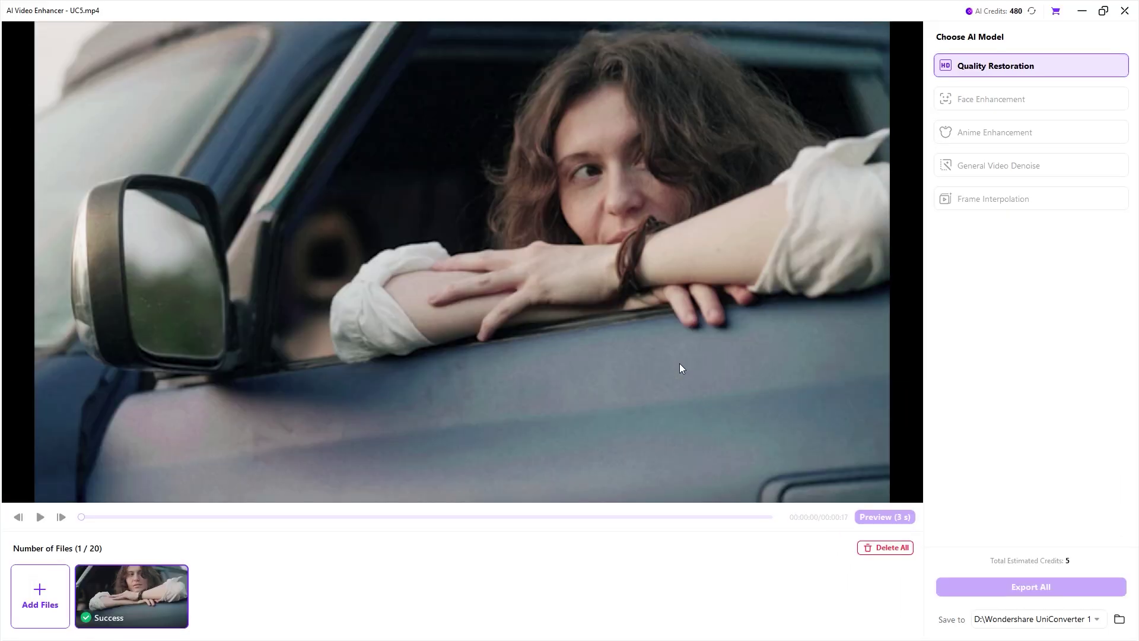
pyautogui.click(679, 363)
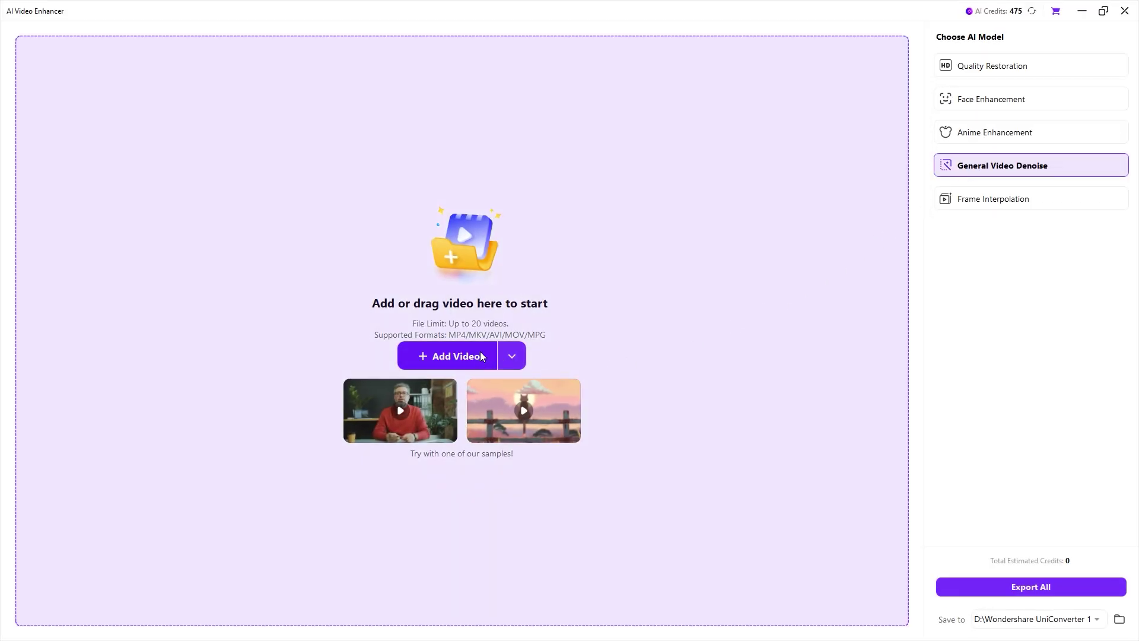
# Add UC6.mp4 for General Video Denoise and play the loaded clip
pyautogui.click(481, 356)
pyautogui.doubleClick(472, 105)
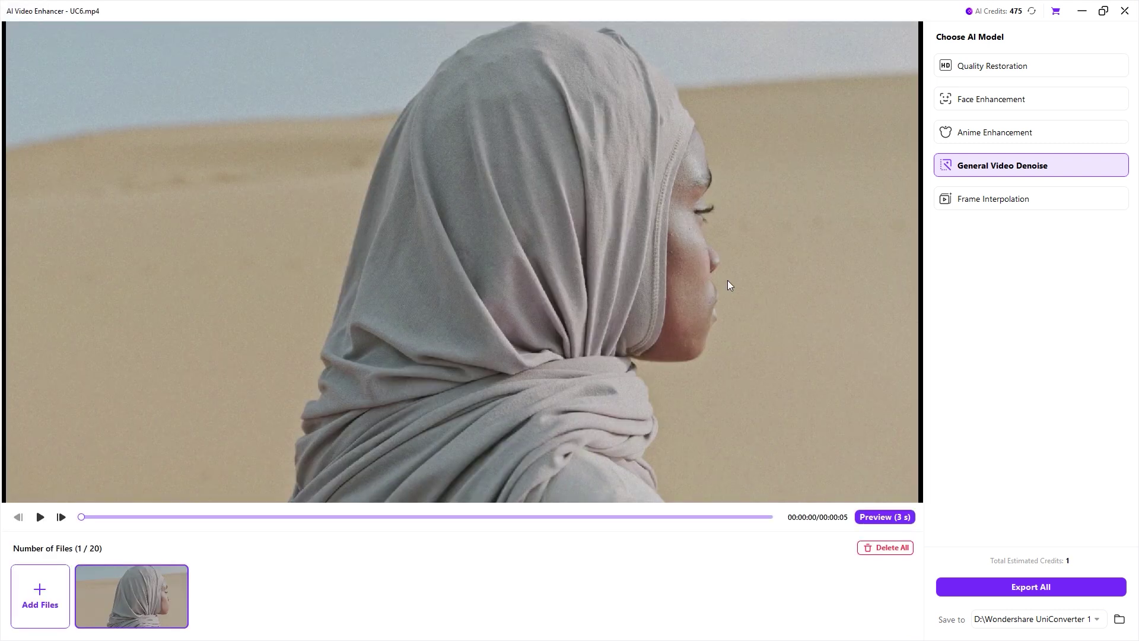
pyautogui.click(727, 280)
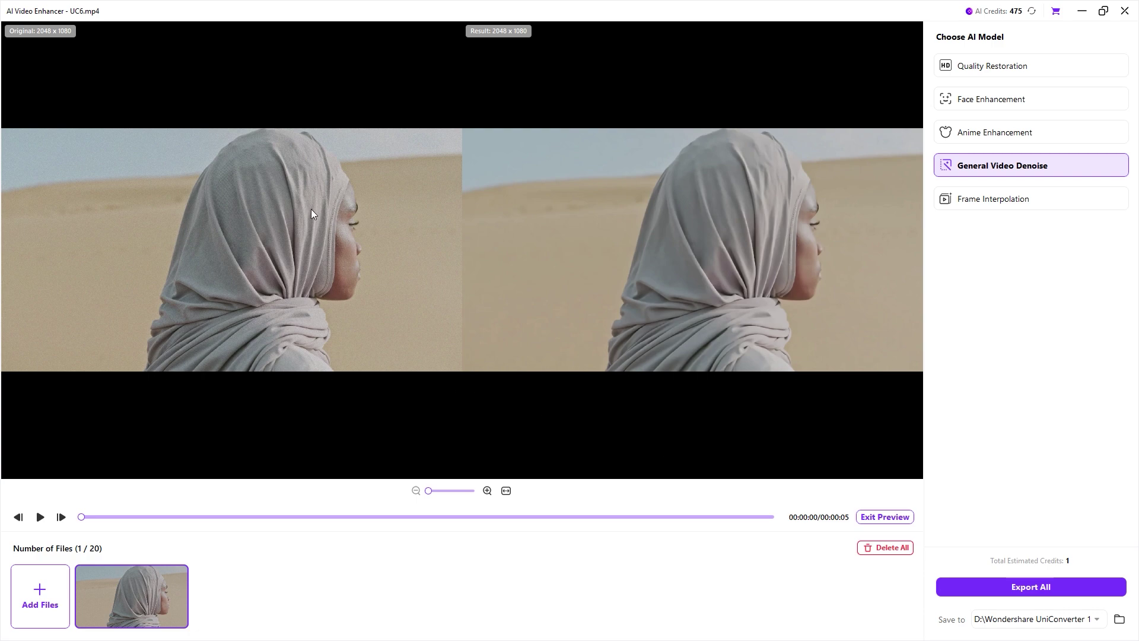
# Zoom into UC6's split preview, pan over the headscarf and face, and play the comparison
pyautogui.scroll(5, 311, 212)
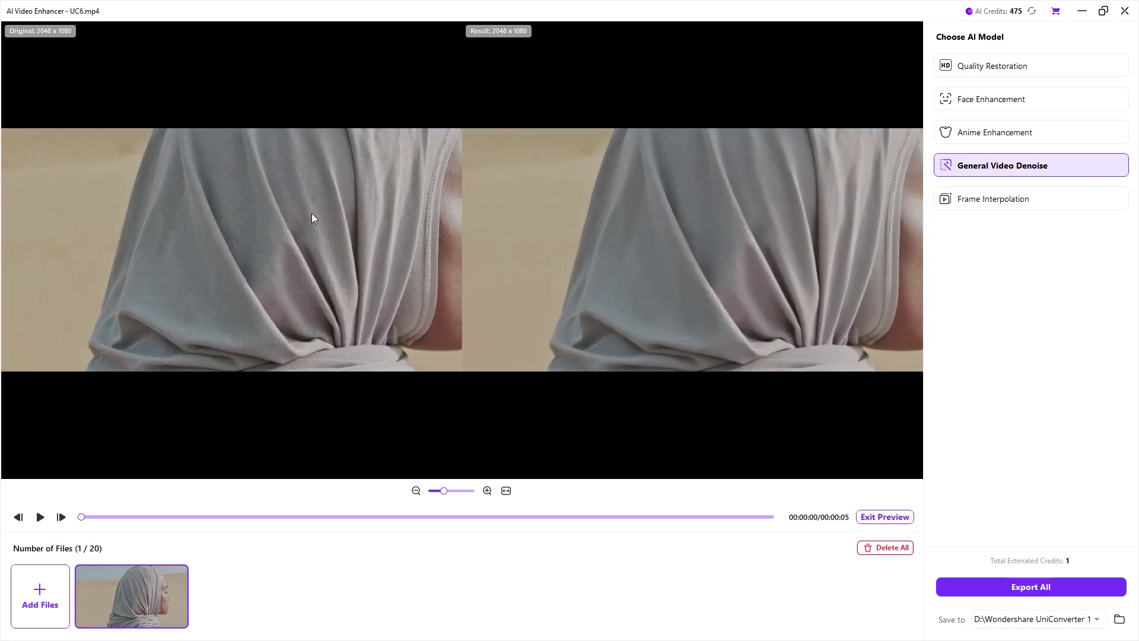
pyautogui.moveTo(321, 212); pyautogui.dragTo(137, 257)
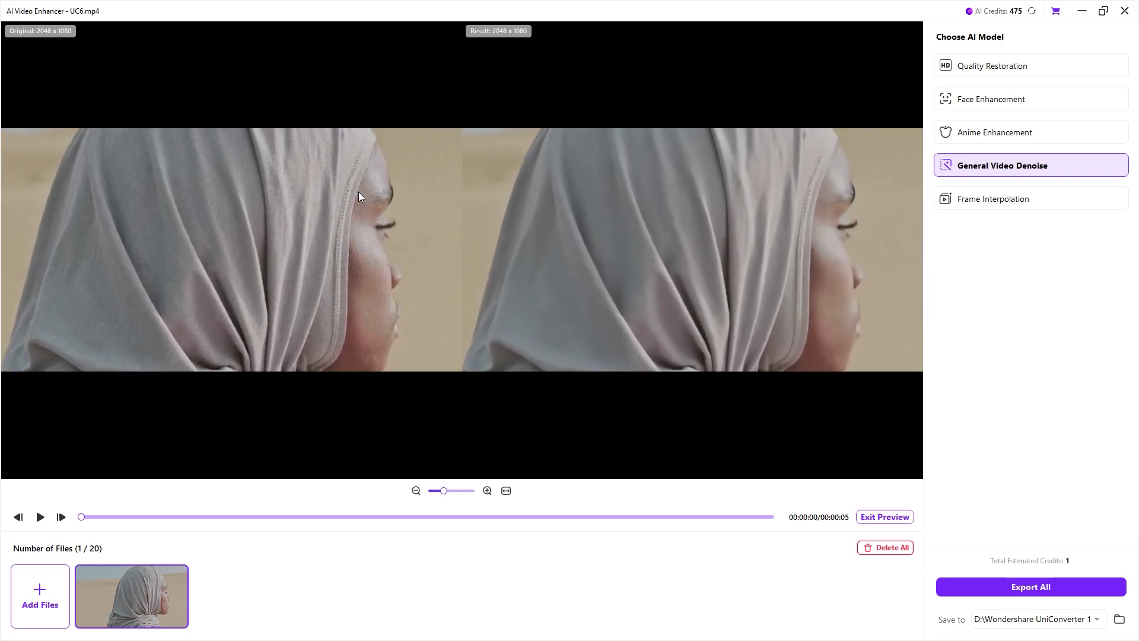
pyautogui.moveTo(360, 196); pyautogui.dragTo(288, 279)
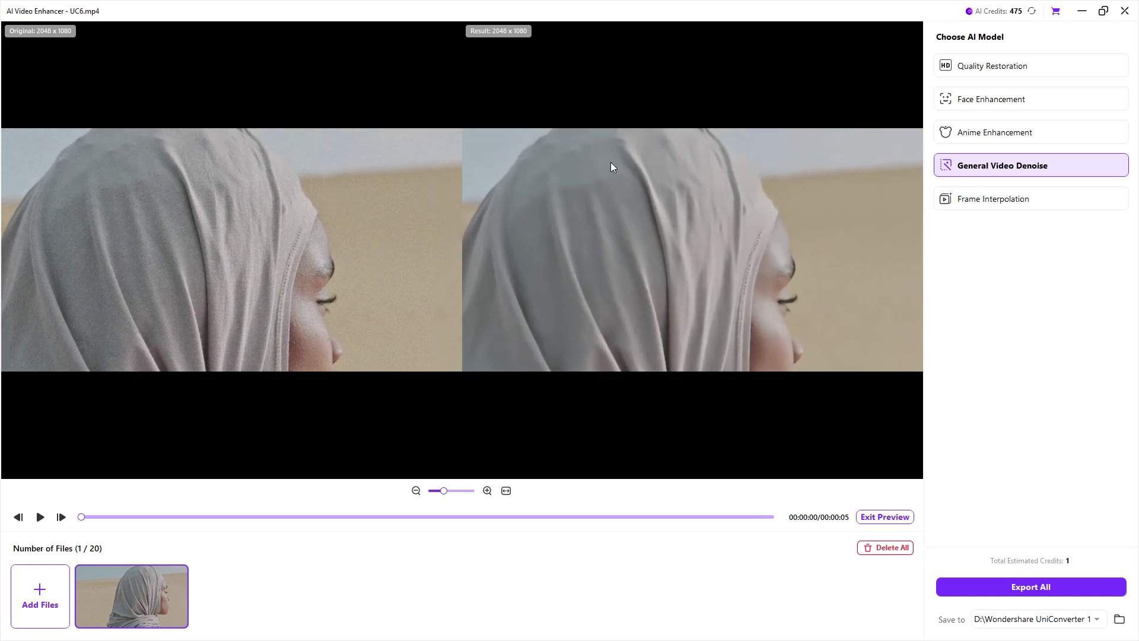
pyautogui.moveTo(611, 168); pyautogui.dragTo(745, 242)
pyautogui.moveTo(803, 116); pyautogui.dragTo(804, 102)
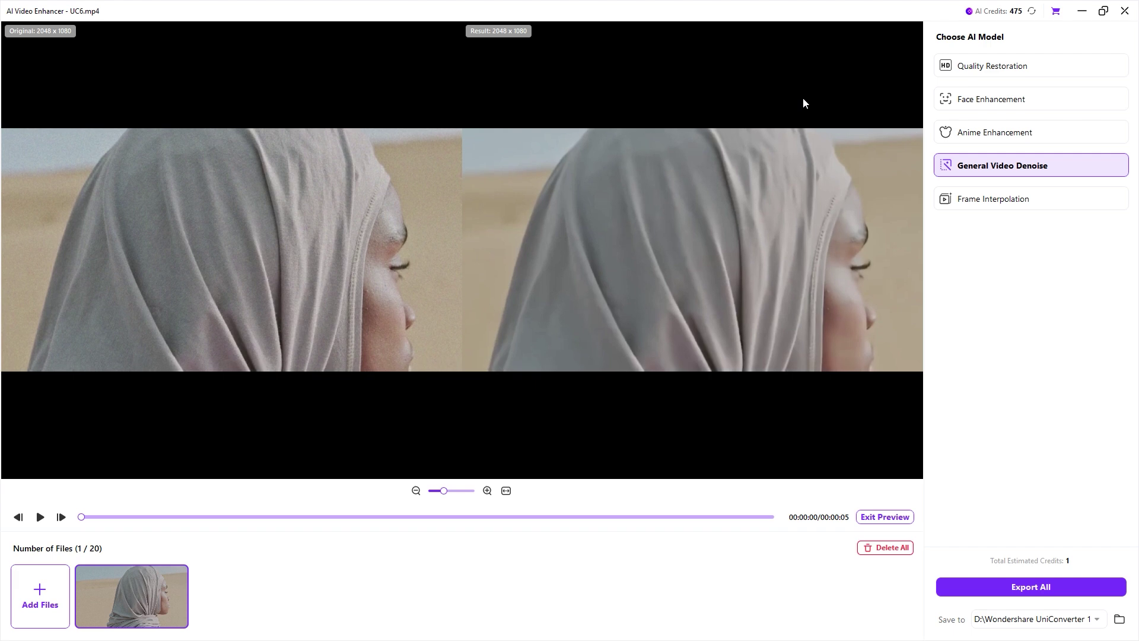
pyautogui.click(41, 517)
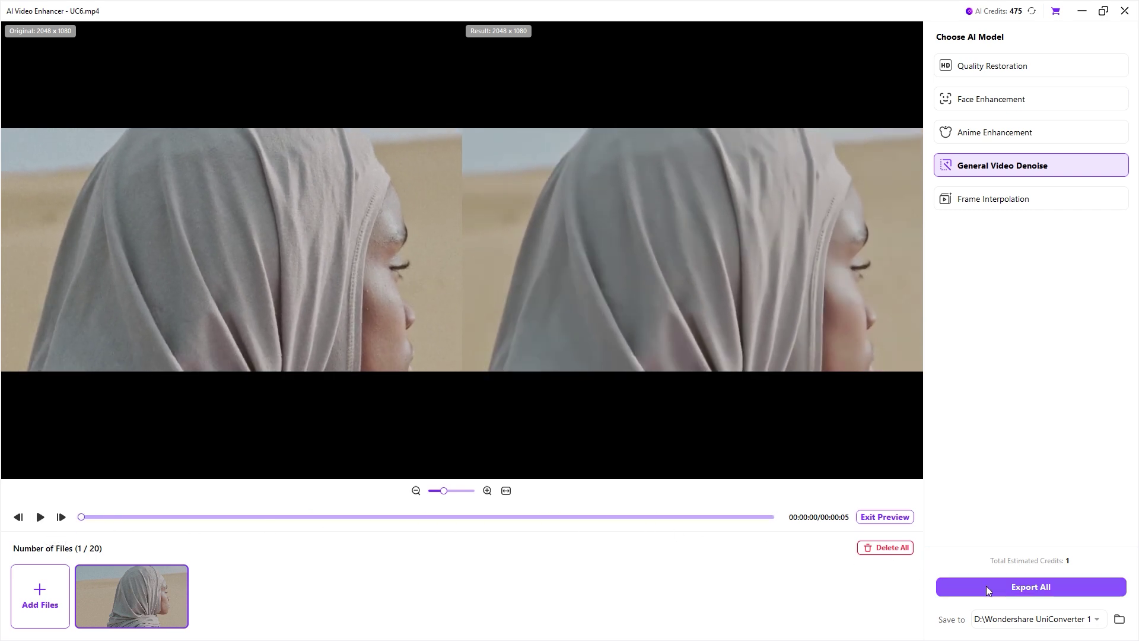
# Export all to save the denoised UC6.mp4, then play it in VLC from its output folder
pyautogui.click(988, 585)
pyautogui.click(675, 358)
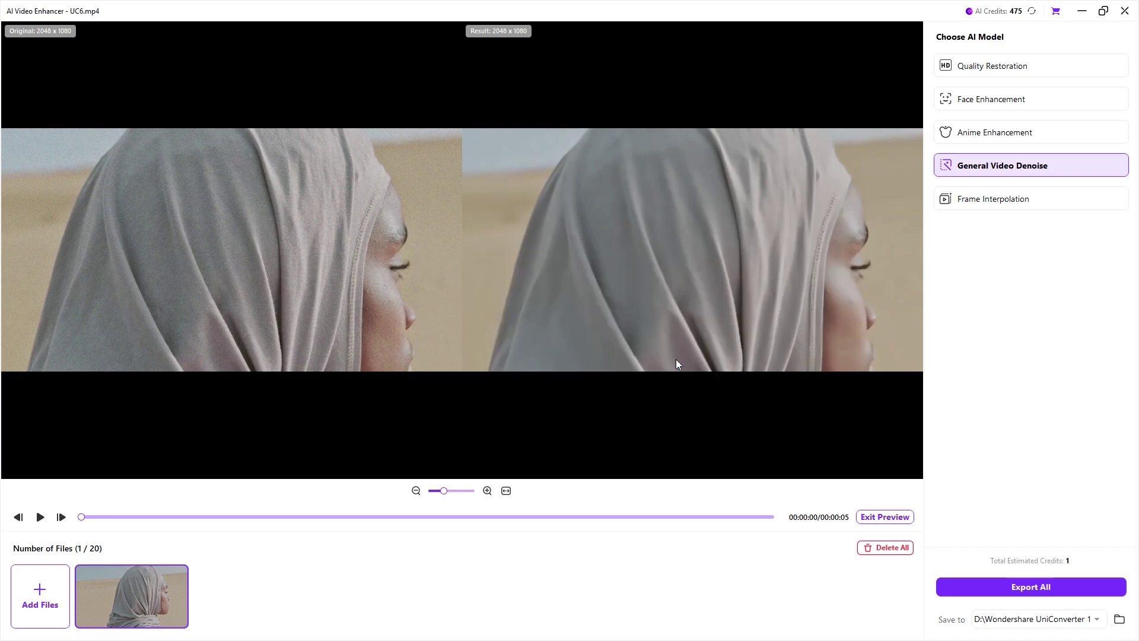
pyautogui.click(677, 360)
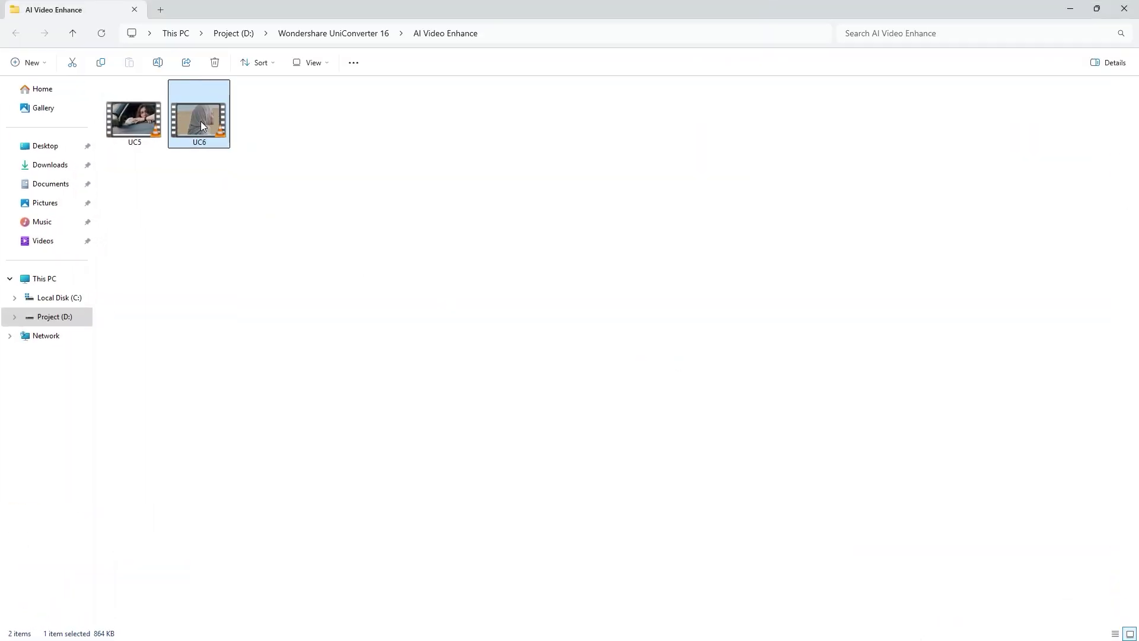
pyautogui.doubleClick(201, 125)
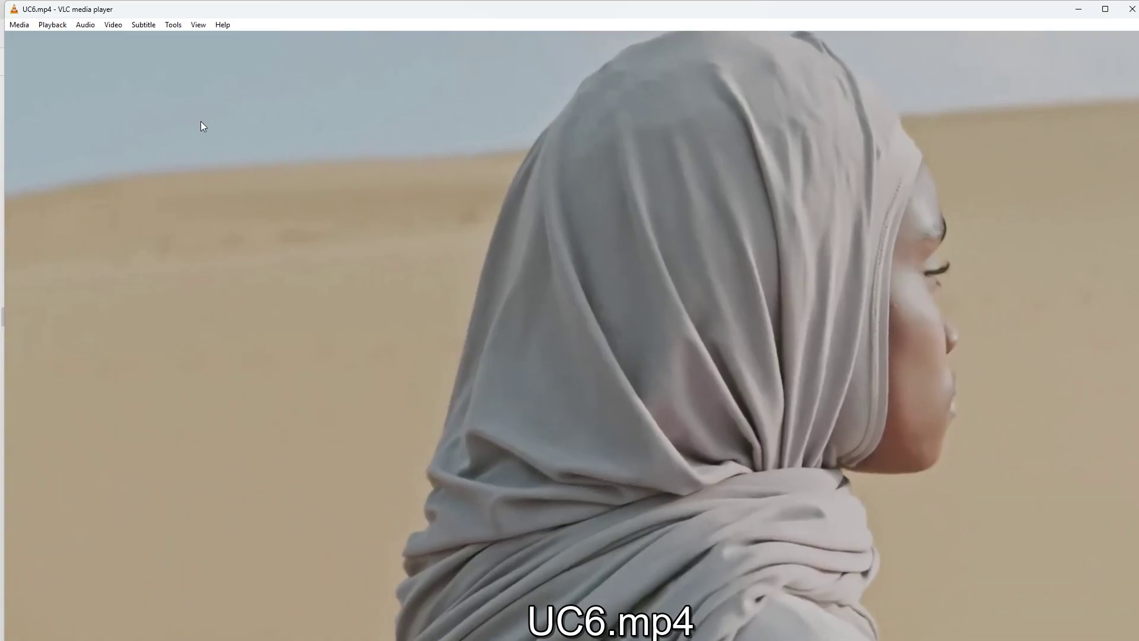